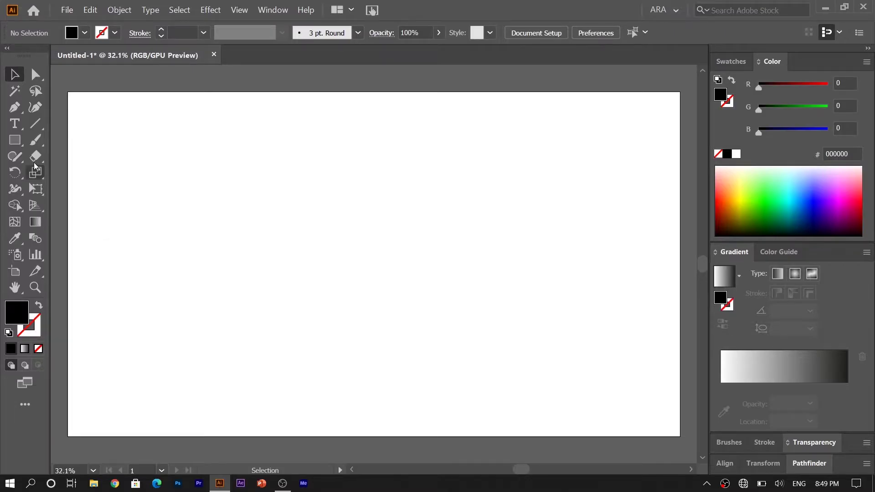
Draw a rectangle just left of the page centre.
click(17, 141)
drag(234, 216, 371, 305)
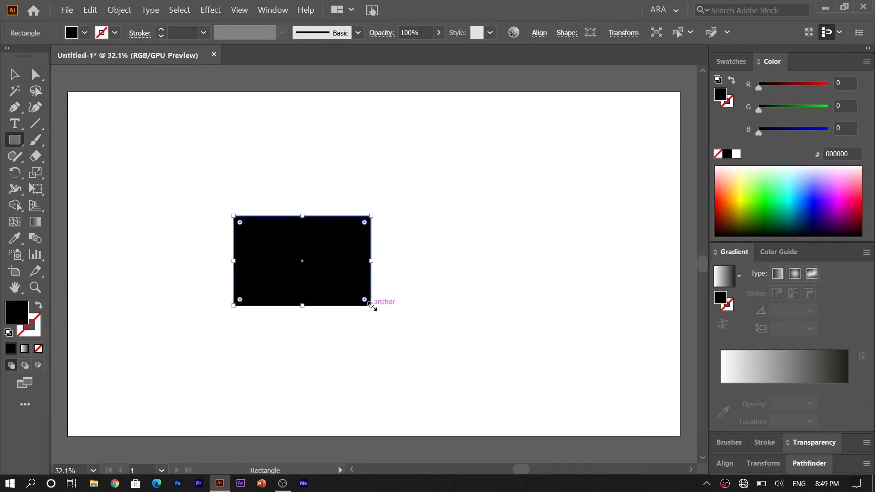
key(v)
Swap fill and stroke so the rectangle has no fill and a 15 pt black outline.
click(39, 305)
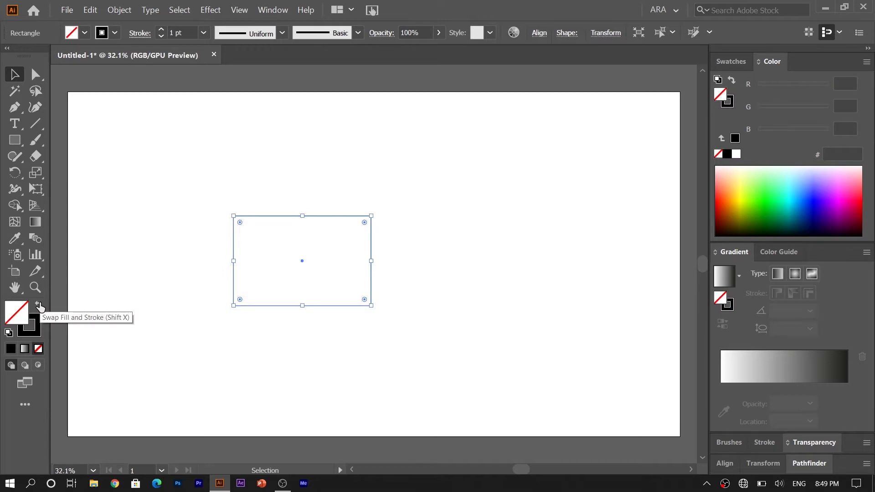
click(161, 29)
click(160, 29)
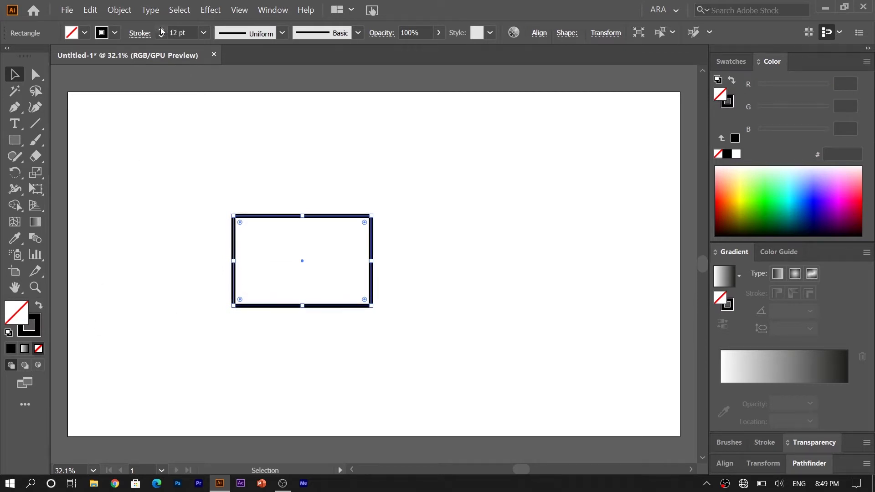
click(161, 29)
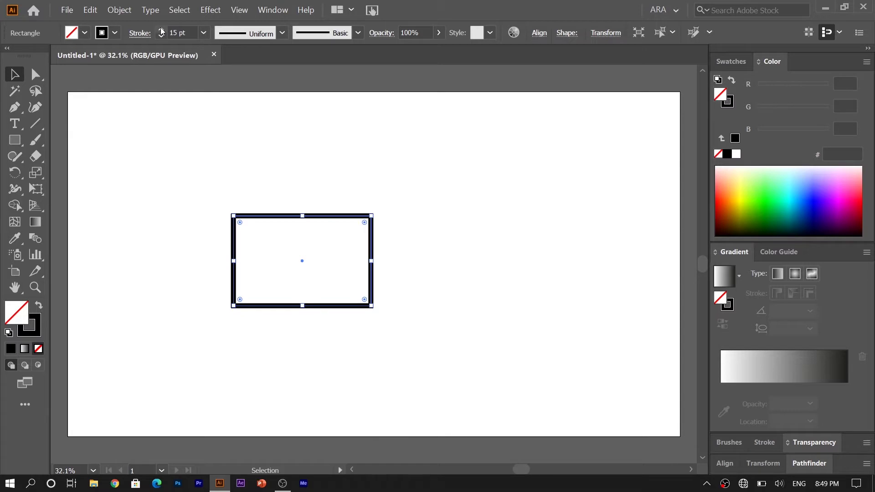
click(36, 75)
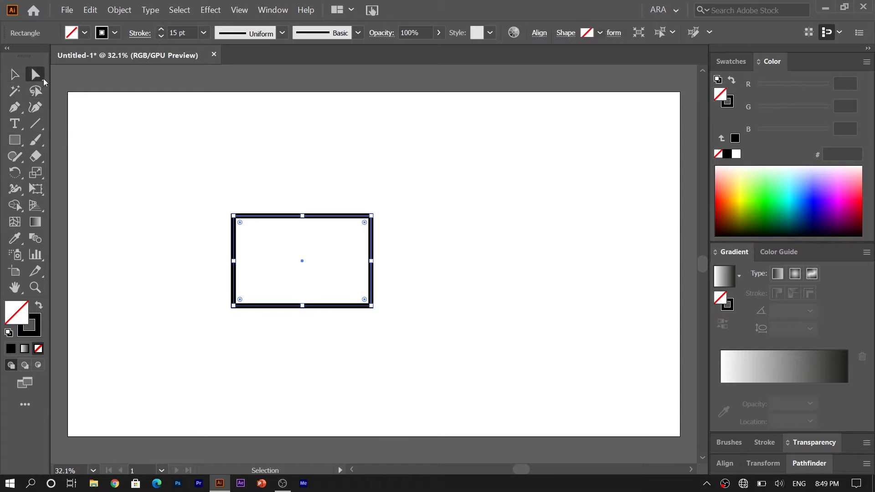
Lower the rectangle's top-left corner so its top edge slopes.
drag(236, 221, 234, 268)
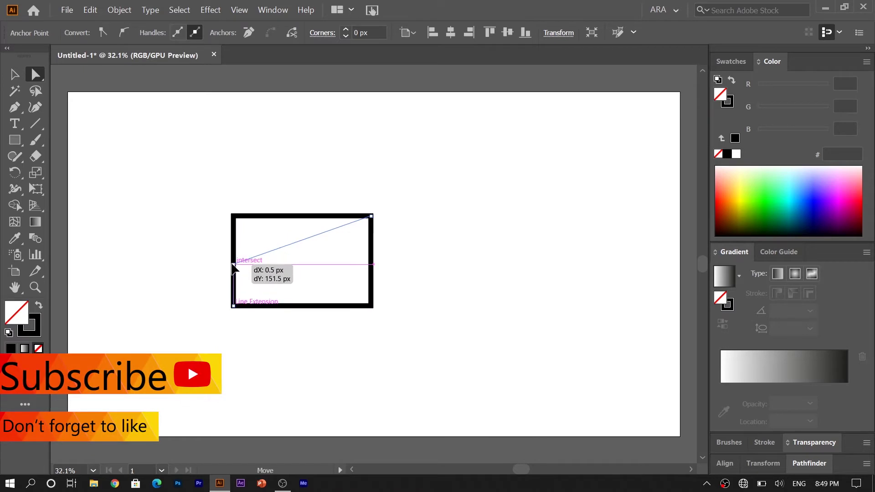
drag(235, 265, 234, 263)
key(v)
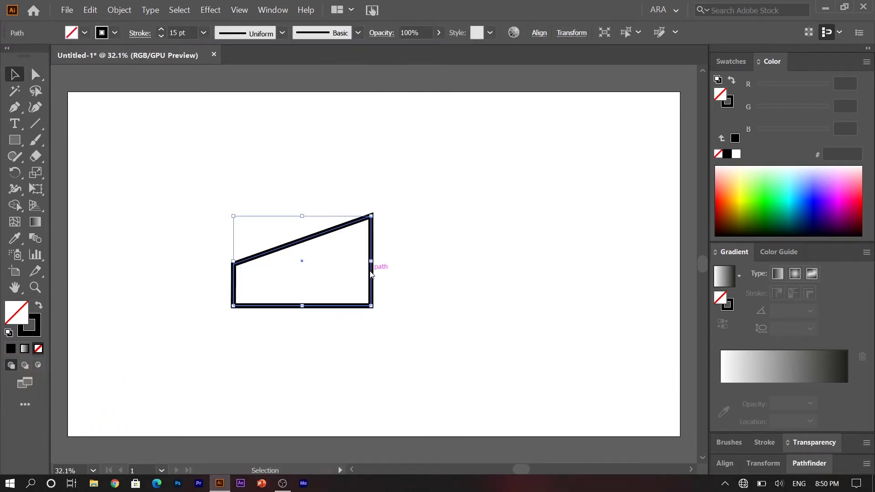
Make a reflected copy of the sloped shape and nudge it right until the halves meet.
right_click(368, 263)
mouse_move(401, 209)
click(508, 243)
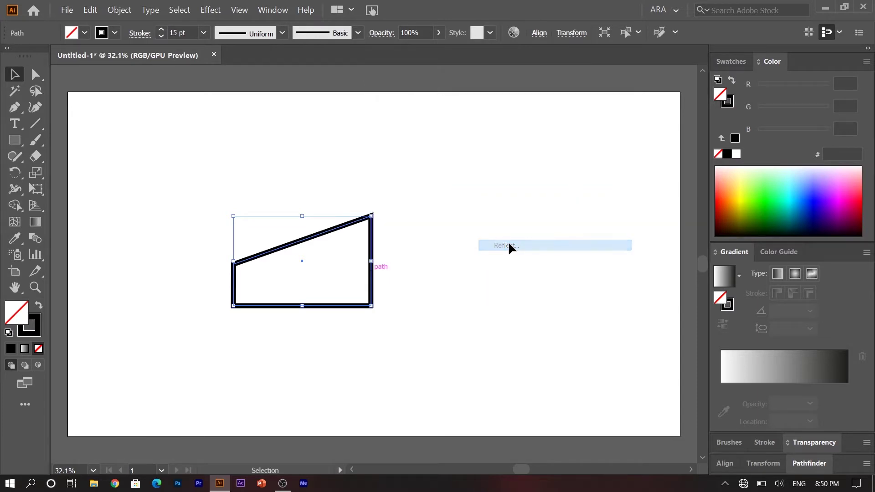
click(471, 410)
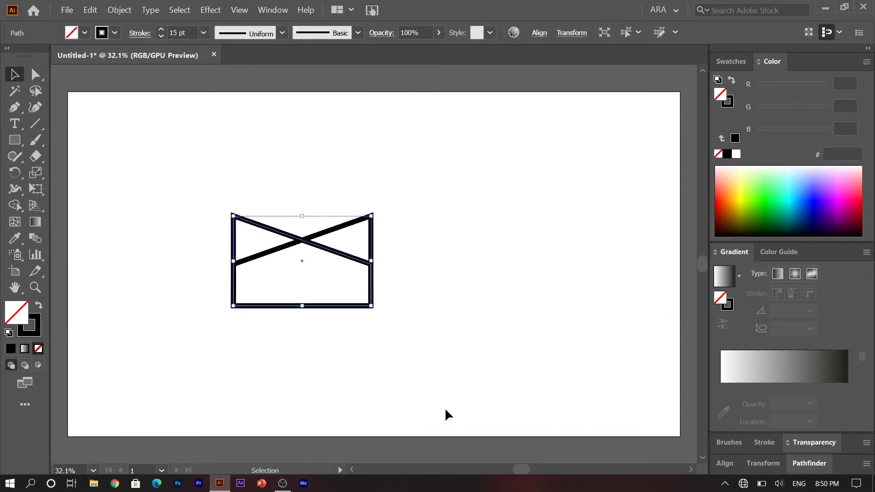
key(shift+Right)
key(shift+Right)
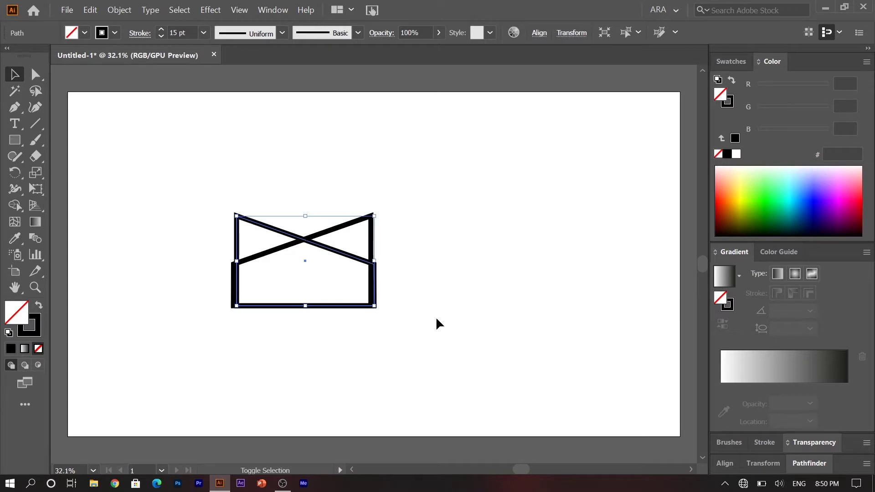
key(shift+Right)
key(shift+Right)
key(shift+Right)
key(shift+Right)
key(shift+Right)
key(shift+Right)
key(shift+Right)
key(shift+Right)
key(shift+Right)
key(shift+Right)
key(shift+Right)
key(shift+Right)
key(shift+Right)
key(shift+Right)
key(shift+Right)
key(shift+Right)
key(shift+Right)
key(shift+Right)
key(shift+Right)
key(shift+Right)
key(shift+Right)
key(shift+Right)
key(shift+Right)
click(412, 377)
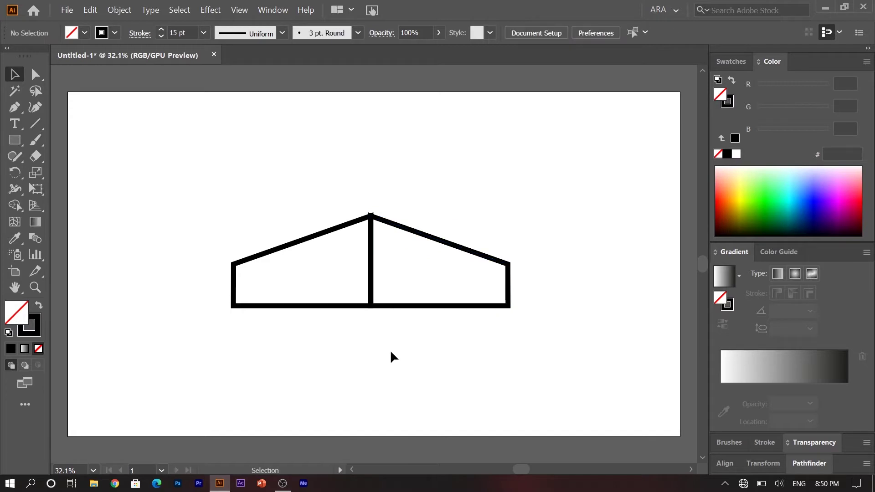
Select both mirrored halves and Unite them in Pathfinder into one peaked outline.
drag(283, 180, 438, 308)
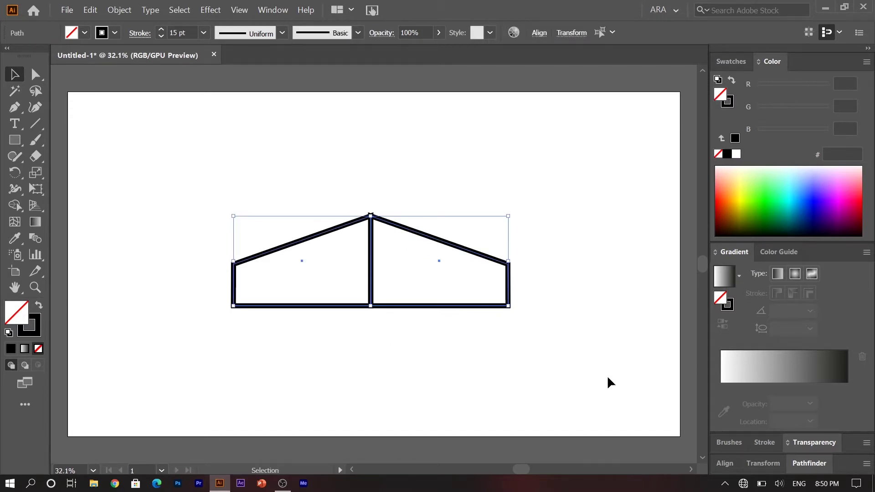
click(805, 462)
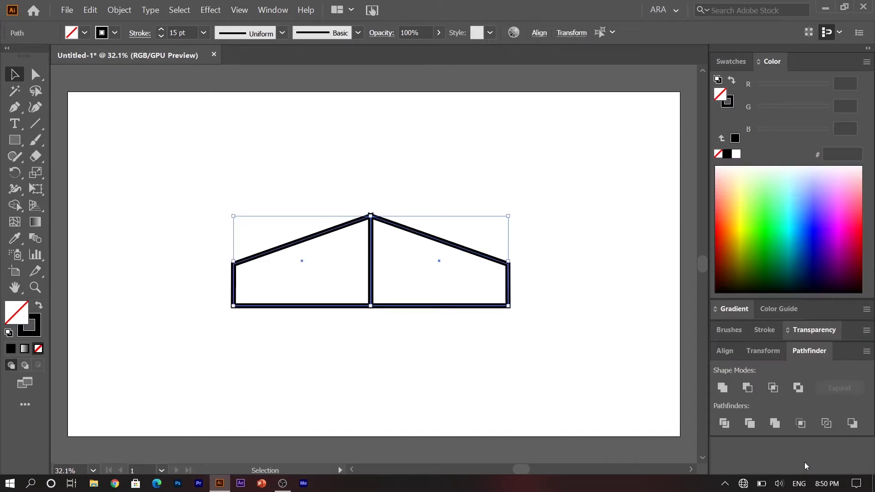
click(722, 387)
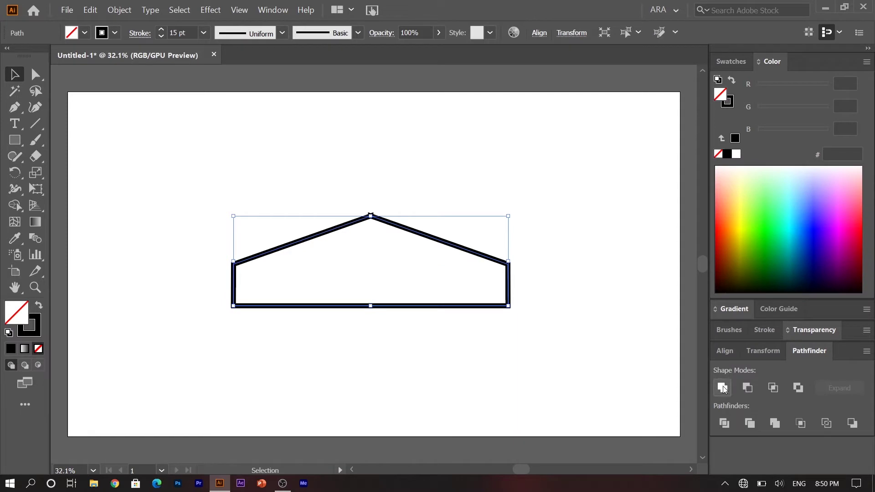
click(548, 377)
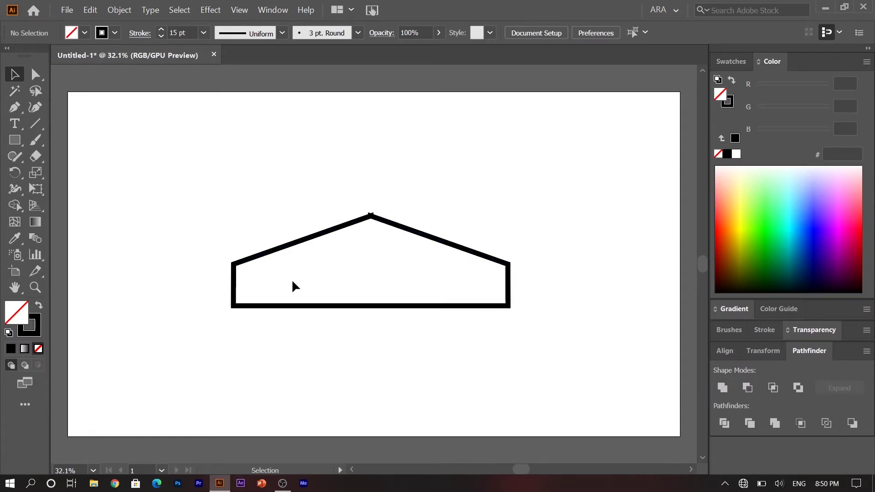
click(14, 107)
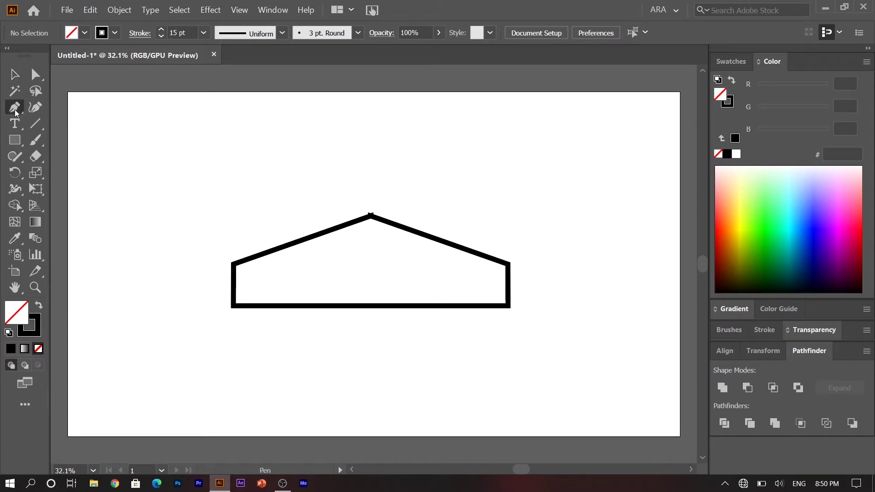
Draw a short vertical Pen line rising from the roof peak.
click(370, 221)
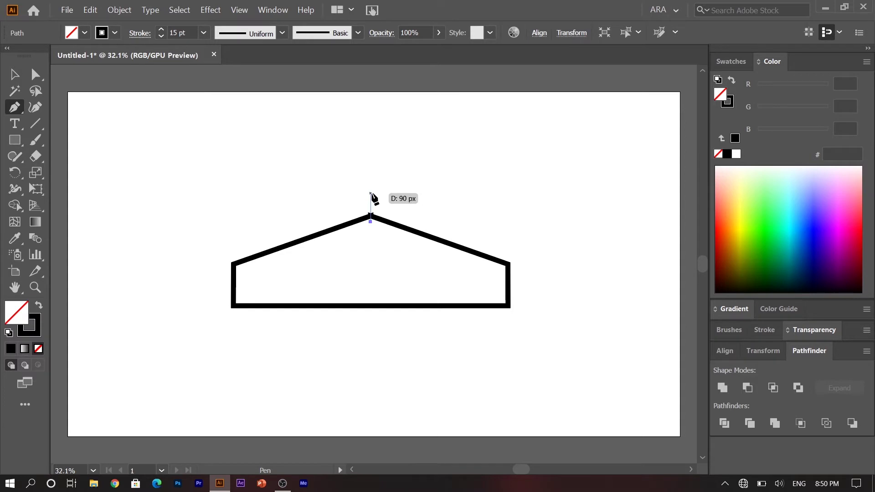
click(370, 193)
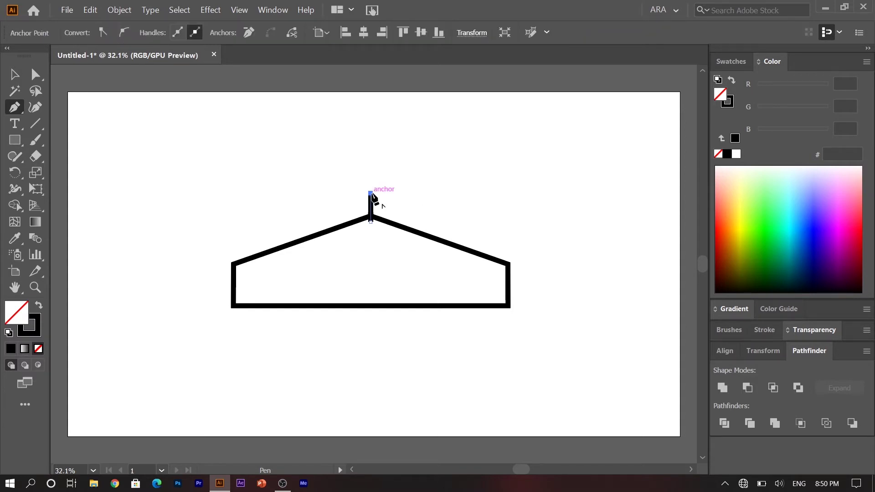
key(v)
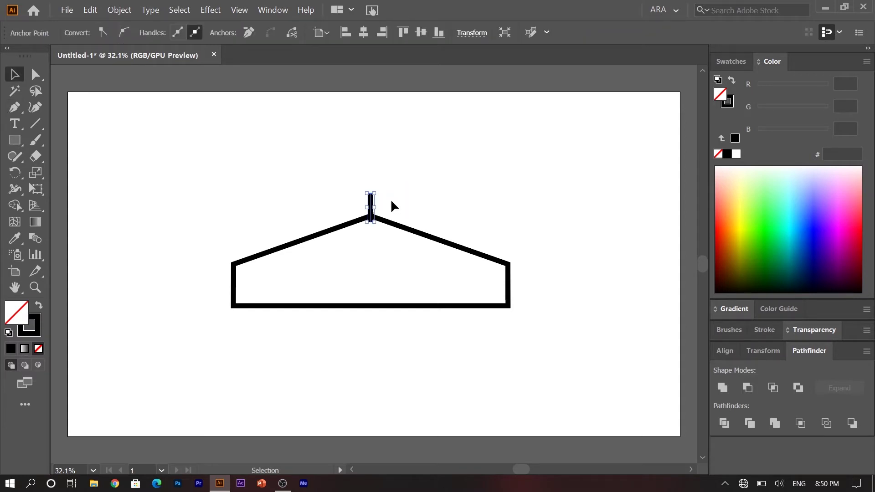
Draw a small circle above the stem as the hook.
drag(15, 140, 55, 173)
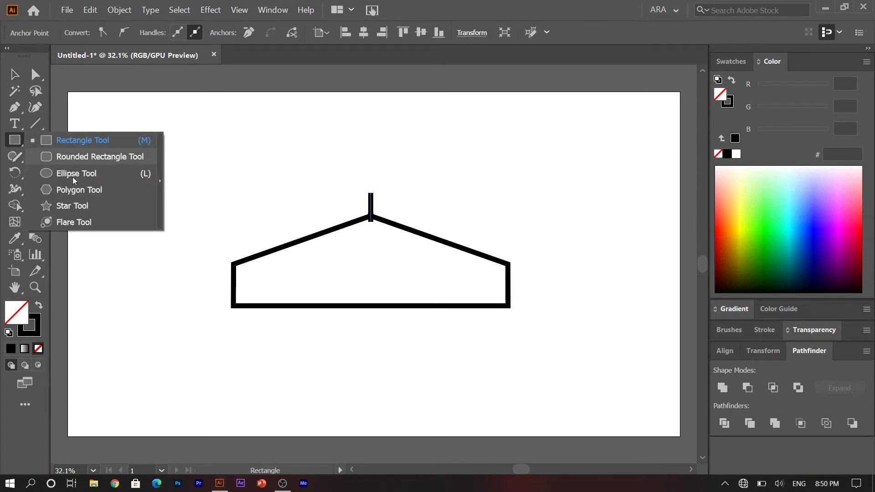
drag(370, 181, 366, 176)
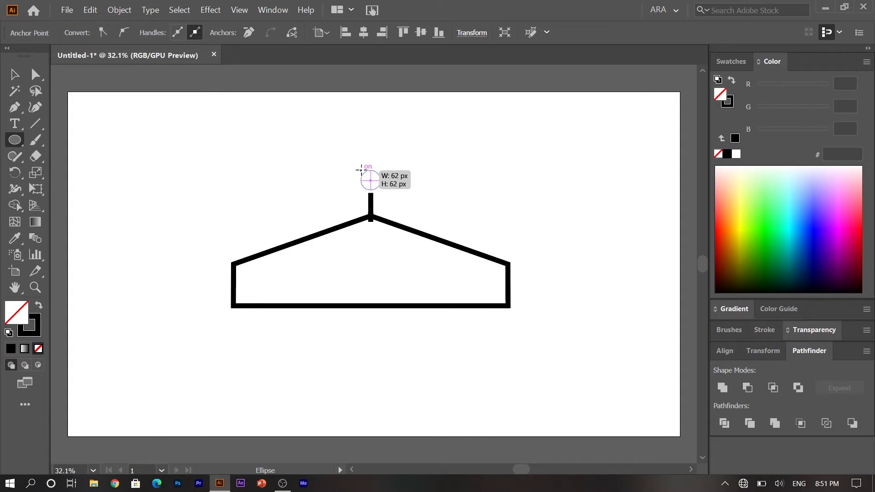
drag(365, 177, 352, 168)
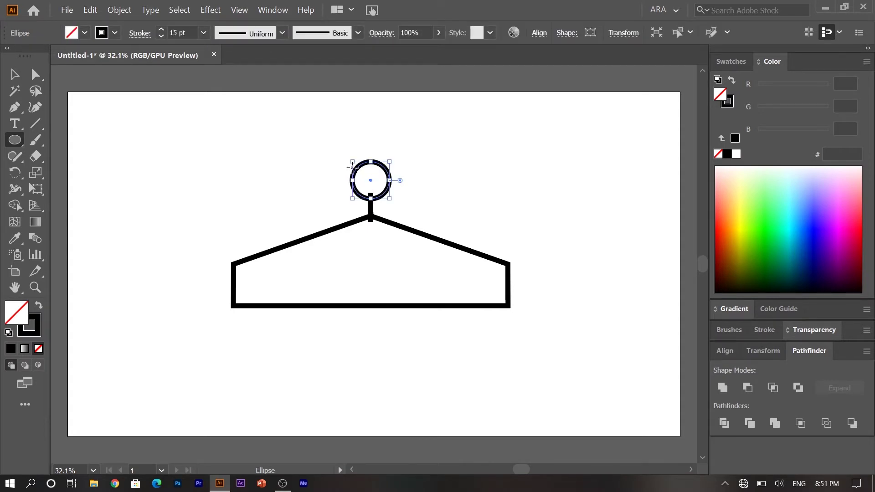
key(v)
click(267, 206)
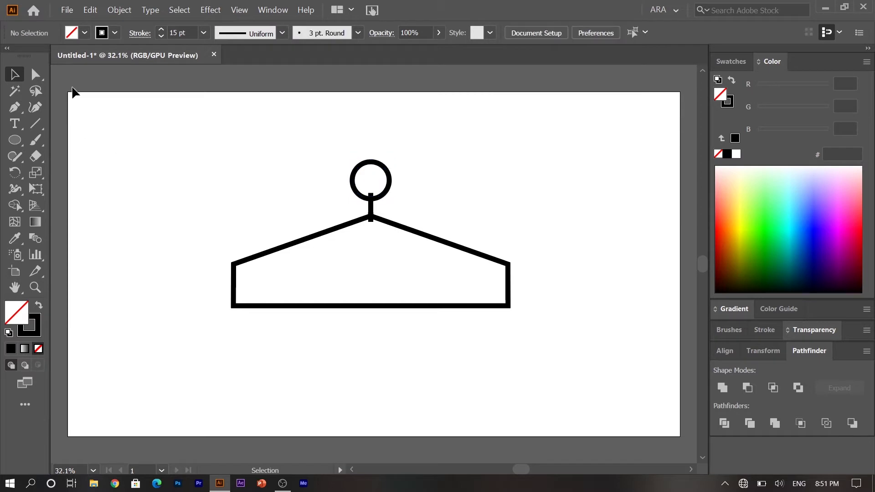
Delete the circle's lower-left quarter segment to open the hook.
key(a)
click(357, 193)
key(Delete)
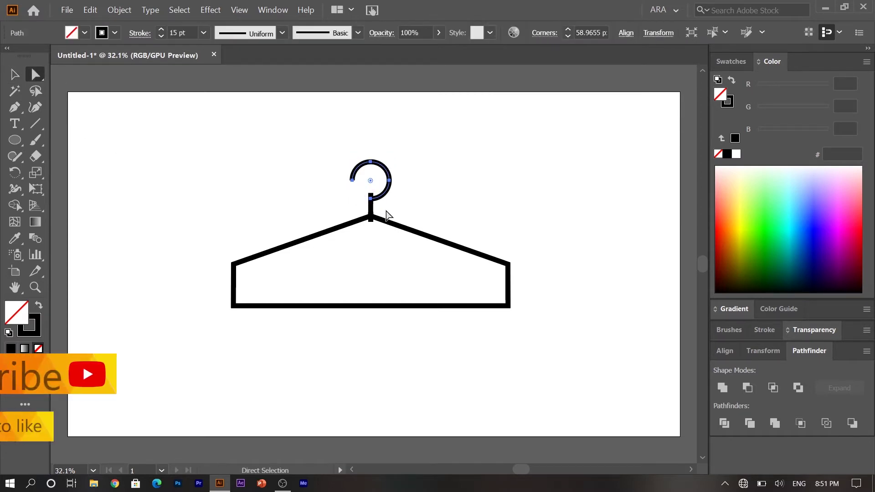
key(v)
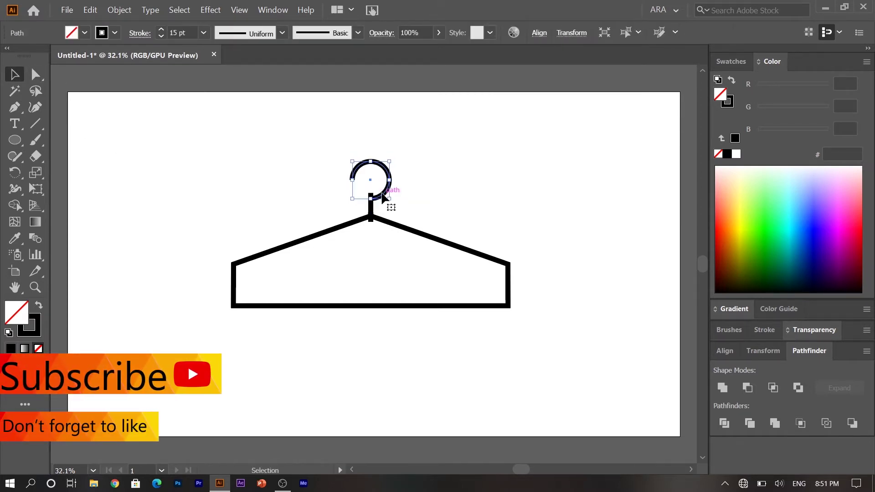
Nudge the hook arc up and right until its open end meets the stem.
key(shift+Up)
key(shift+Up)
key(Left)
key(Left)
key(Left)
click(429, 216)
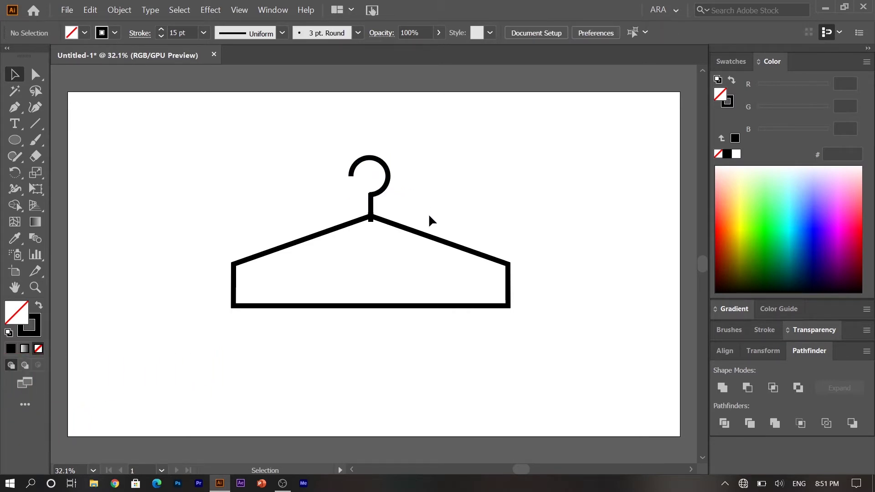
click(385, 186)
key(Right)
key(Right)
key(Right)
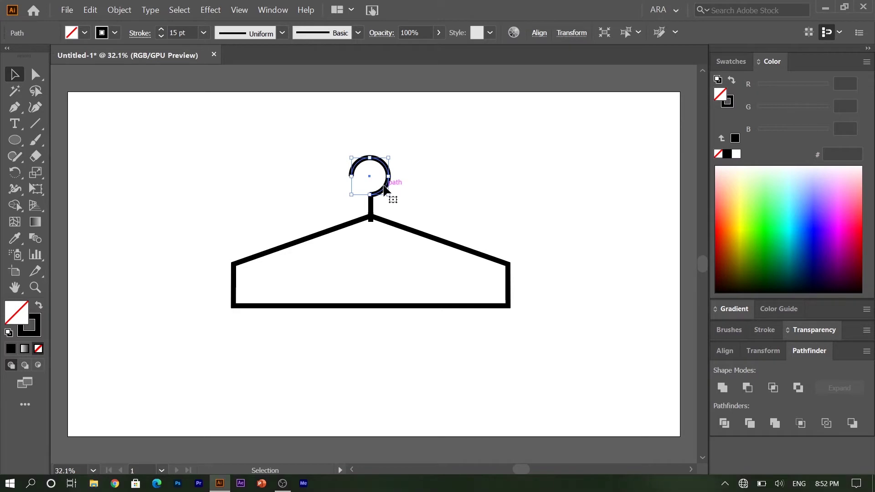
key(Right)
key(Right)
key(Right)
key(Right)
key(Right)
key(Right)
key(Right)
key(Right)
key(Right)
key(Right)
key(Right)
key(Right)
key(Right)
key(Right)
key(Right)
click(400, 198)
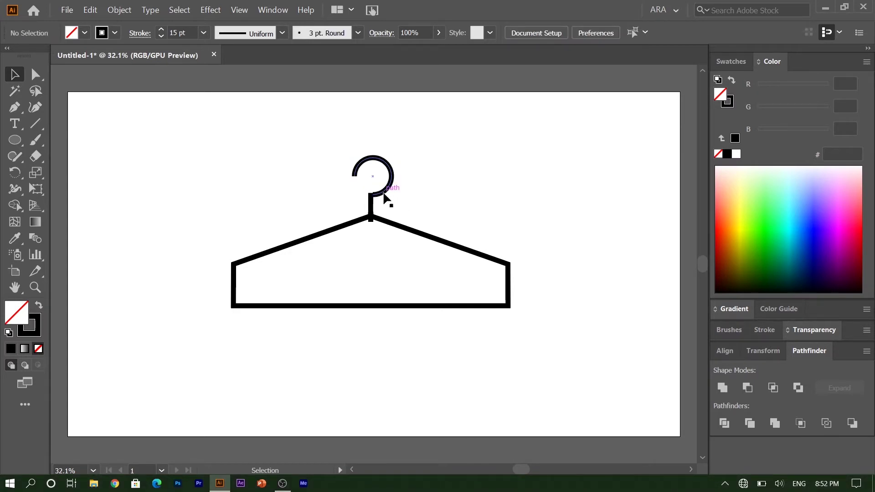
click(384, 194)
key(Up)
key(Up)
key(Up)
key(Up)
key(Up)
key(Up)
key(Up)
key(Up)
key(Up)
key(Up)
key(Up)
key(Up)
click(392, 202)
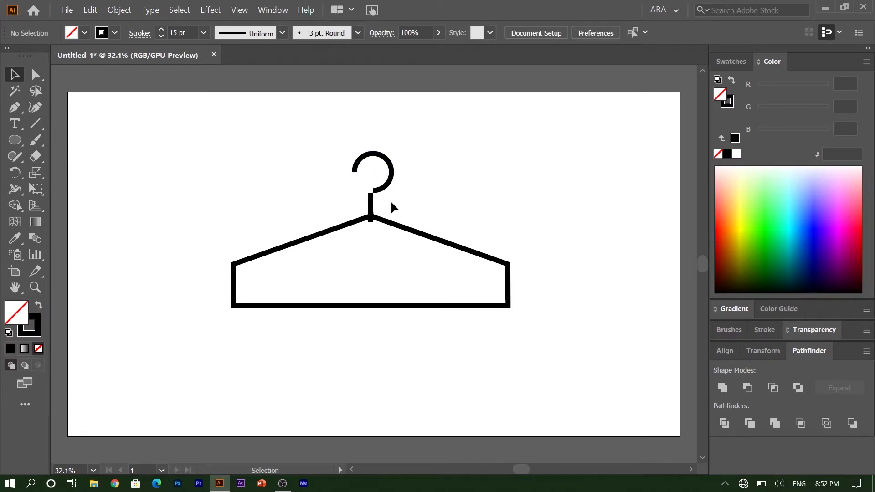
click(386, 195)
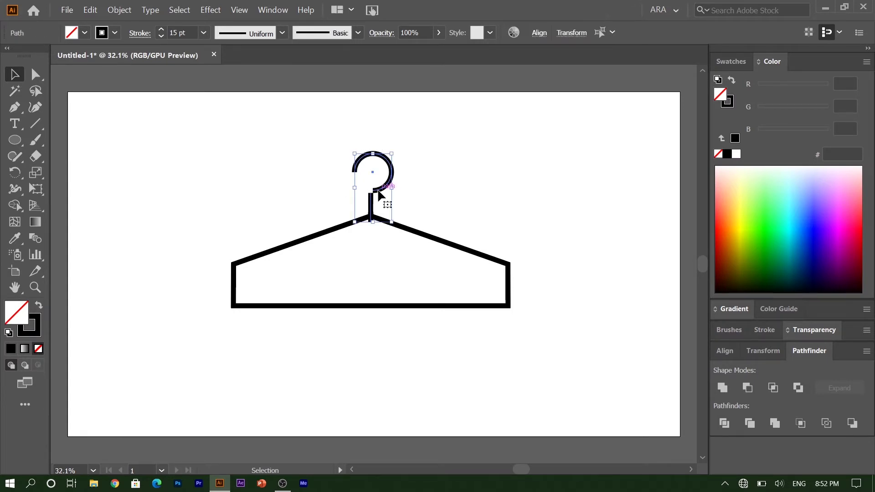
Join the hook arc with the stem into one path.
right_click(380, 194)
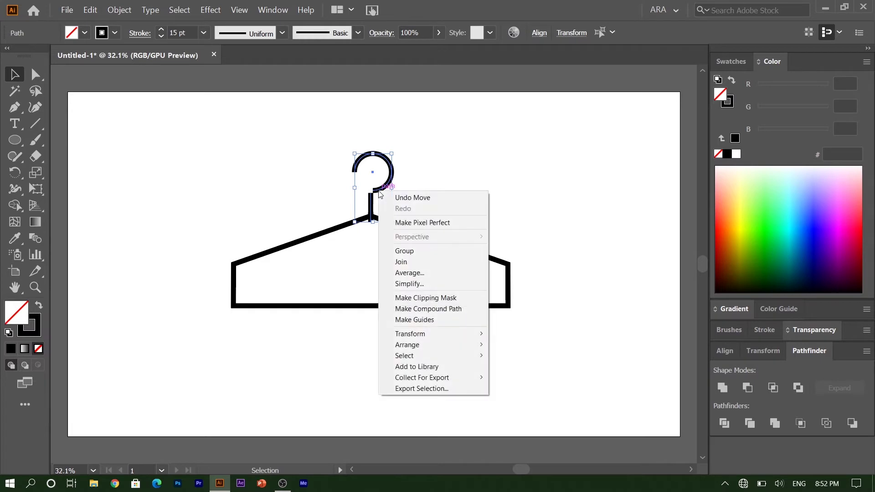
click(396, 261)
click(445, 226)
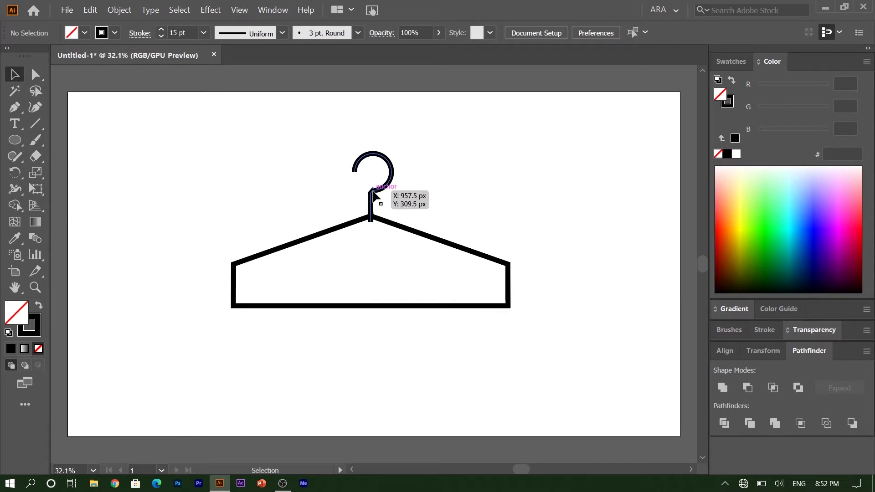
Expand the hook path's fill and stroke via Object > Expand.
drag(263, 135, 500, 322)
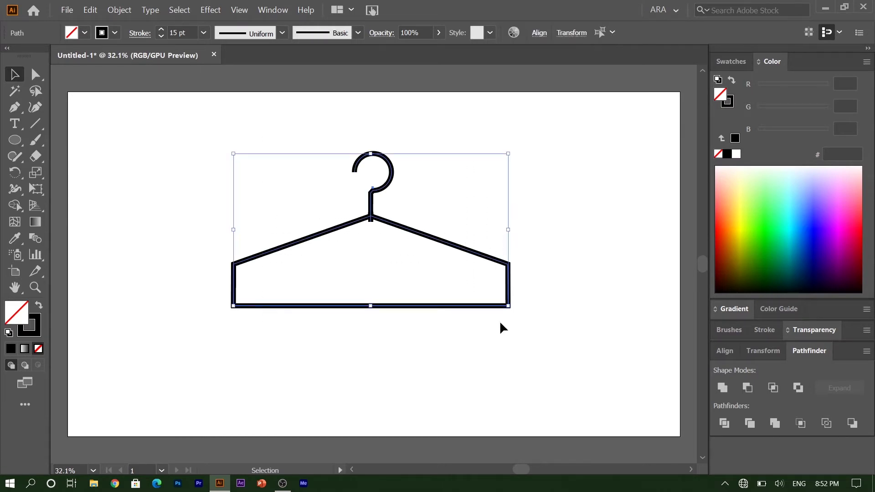
click(302, 184)
click(388, 182)
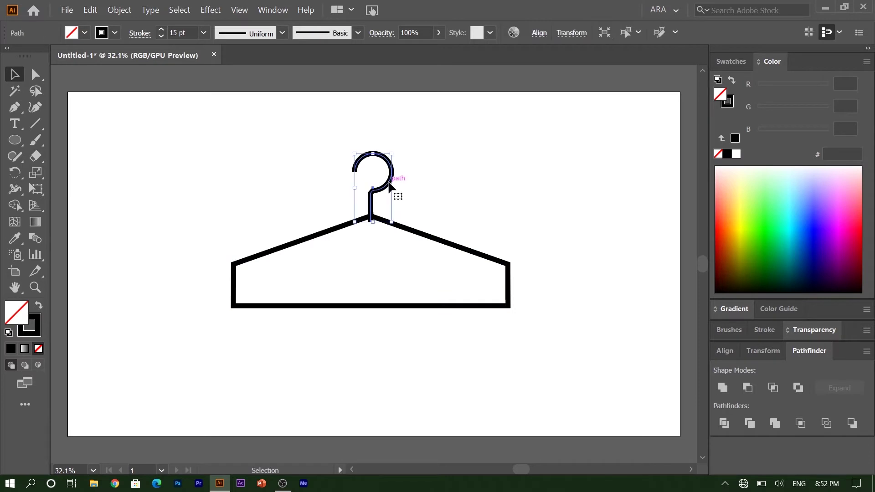
click(119, 10)
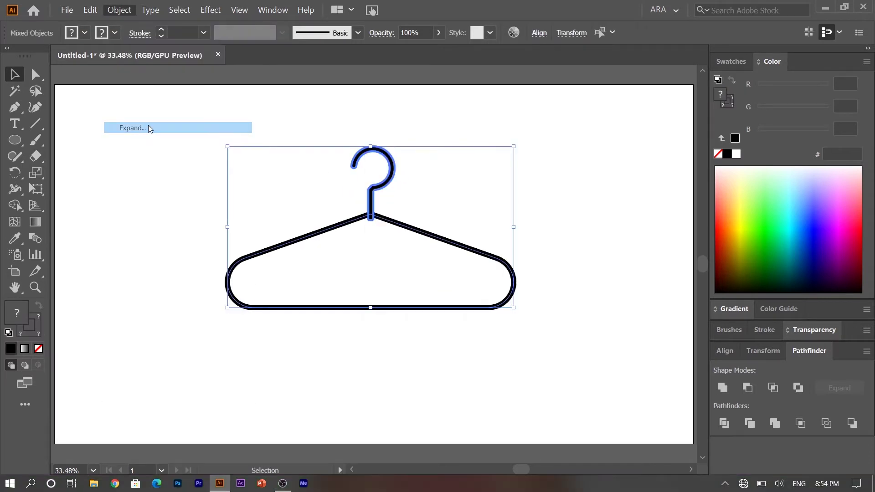
click(149, 128)
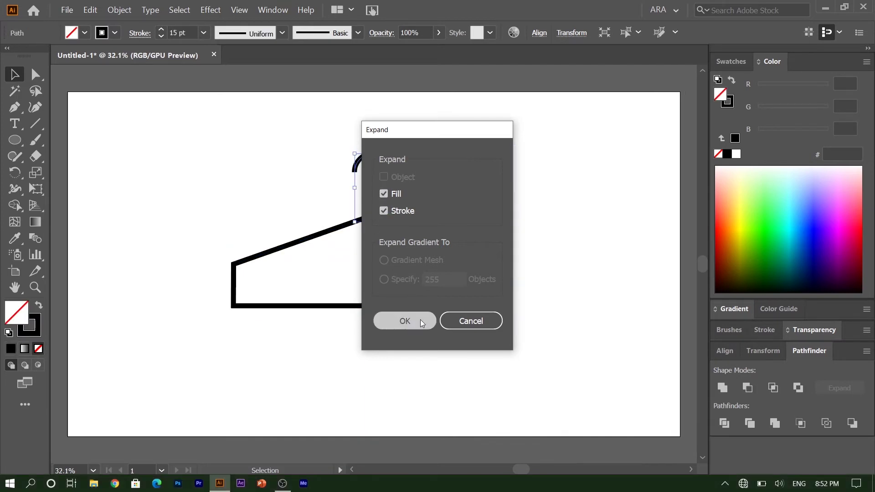
click(410, 320)
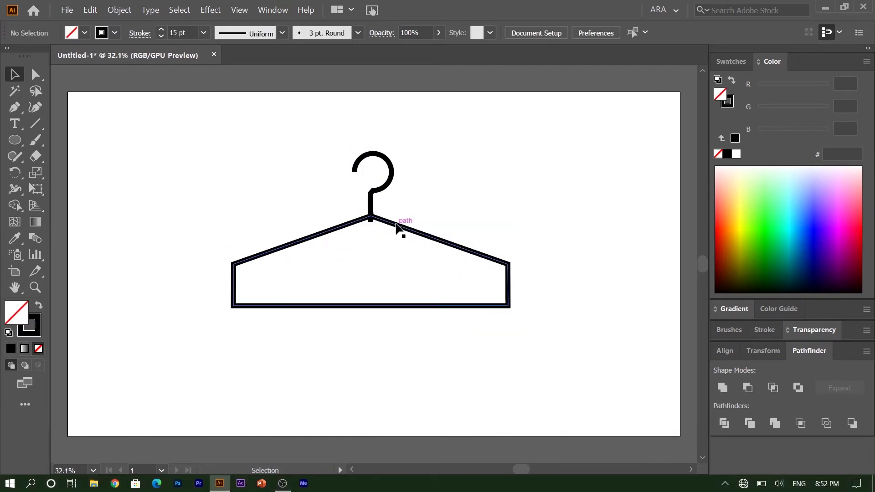
Round the hanger body's corners with the live corner widget.
click(396, 227)
key(a)
scroll(371, 273, up, 1)
drag(236, 272, 317, 281)
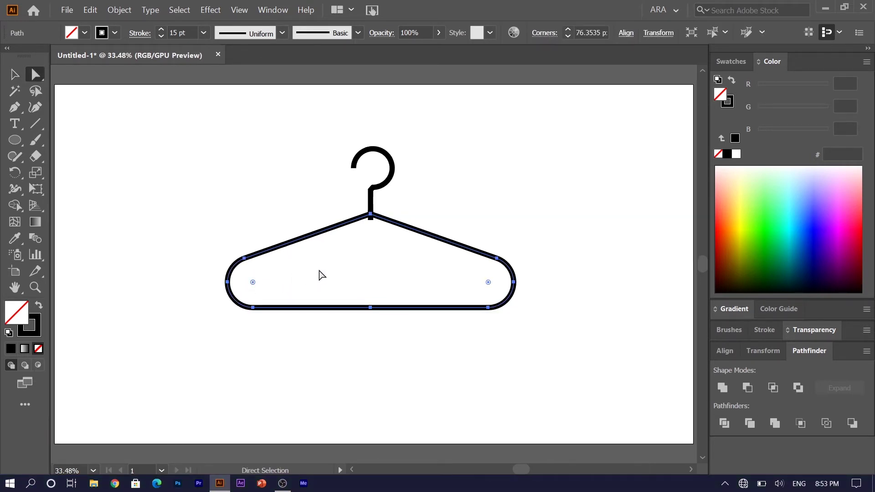
Adjust anchors on the hook curve and move the hook up 10 px.
drag(340, 145, 410, 199)
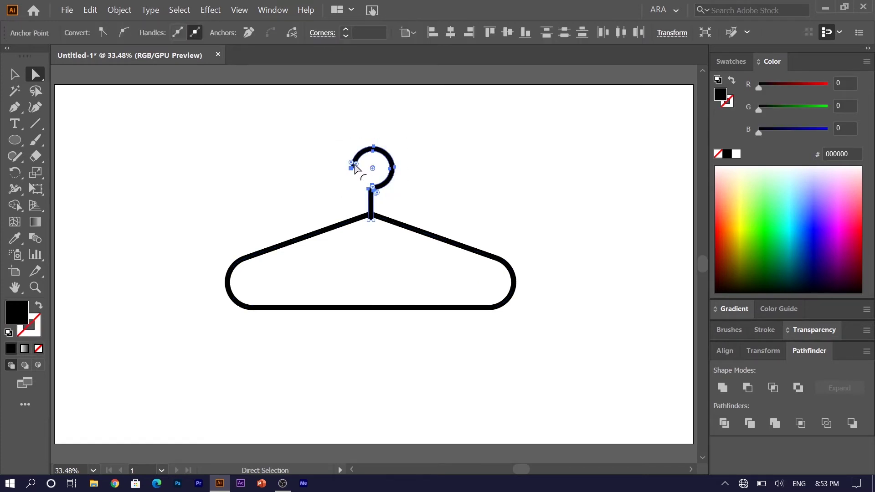
click(328, 179)
mouse_move(355, 168)
mouse_down()
mouse_move(369, 172)
mouse_move(359, 164)
mouse_move(373, 188)
mouse_up()
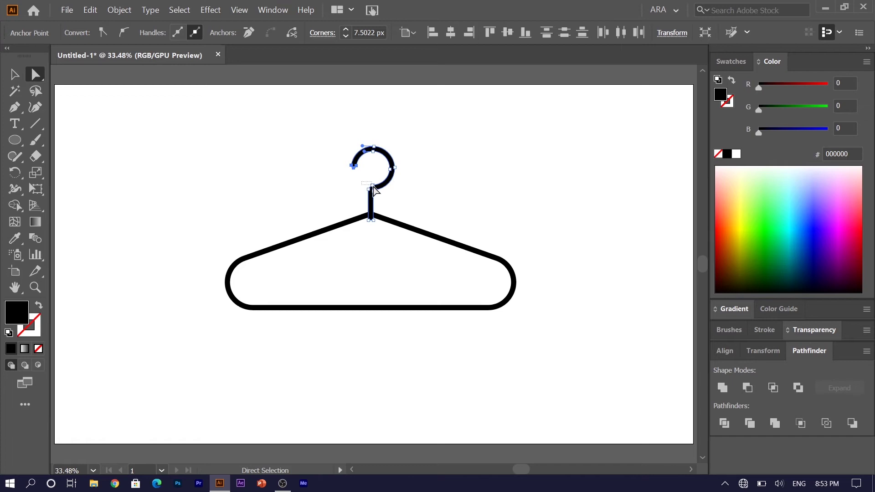
drag(410, 205, 357, 181)
key(v)
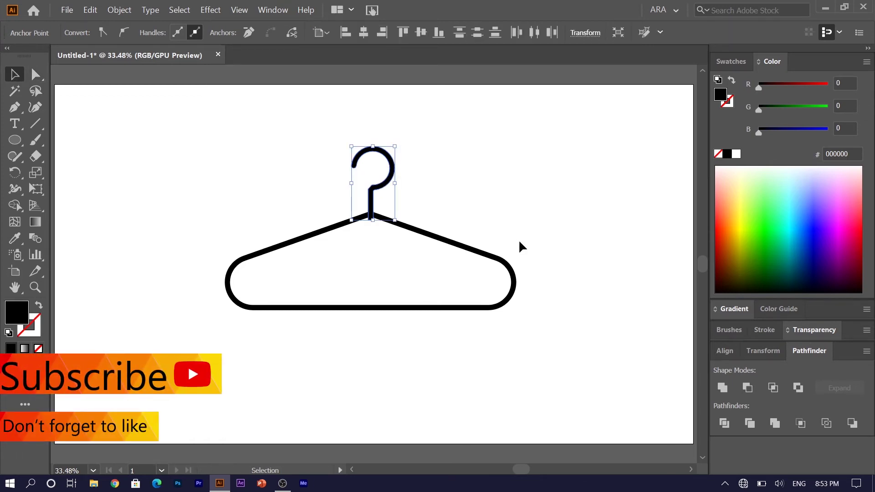
drag(380, 187, 380, 184)
Select the whole hanger and Unite it into a single shape.
click(473, 214)
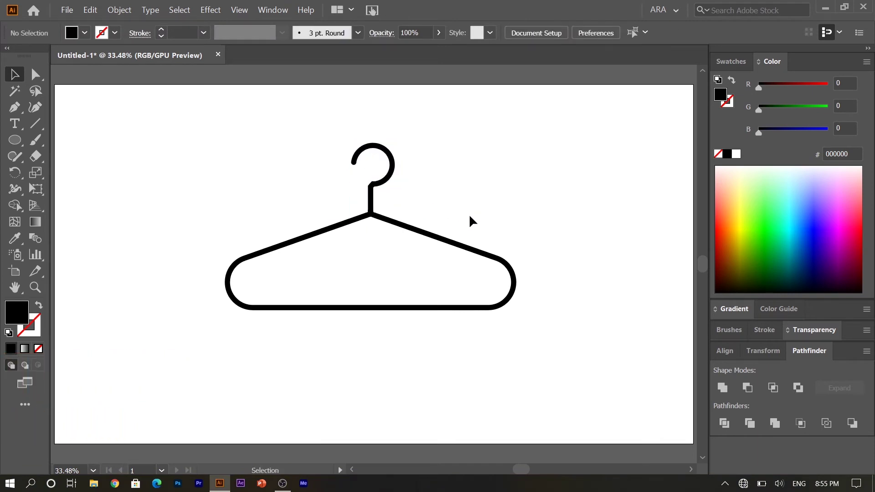
drag(283, 156, 525, 301)
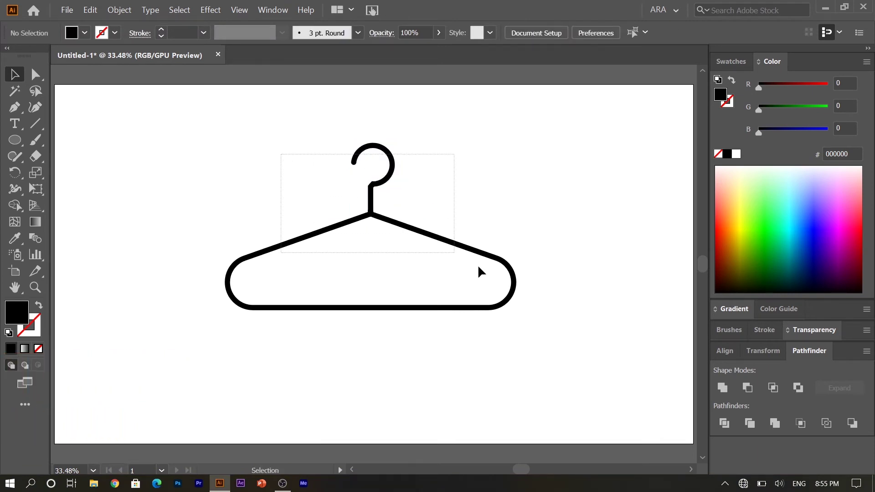
click(716, 388)
click(473, 358)
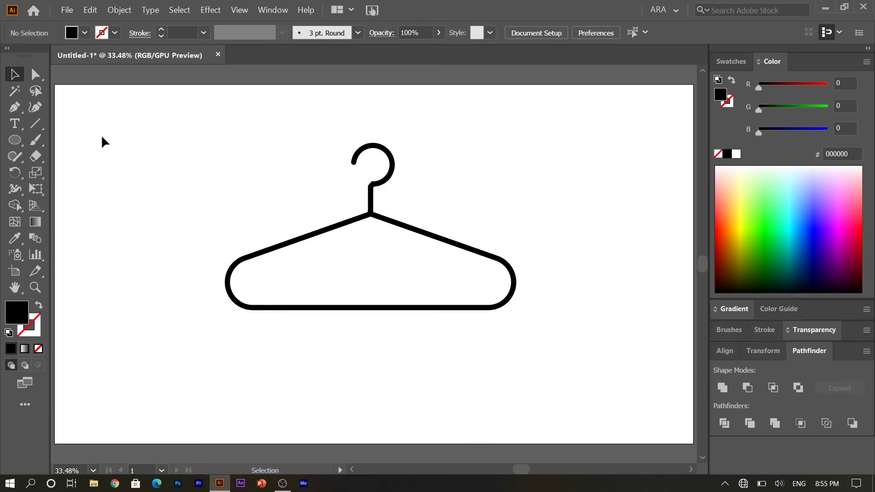
Add a 12 pt Palace Script MT text object reading 'clothing' below the hanger.
click(13, 126)
click(292, 364)
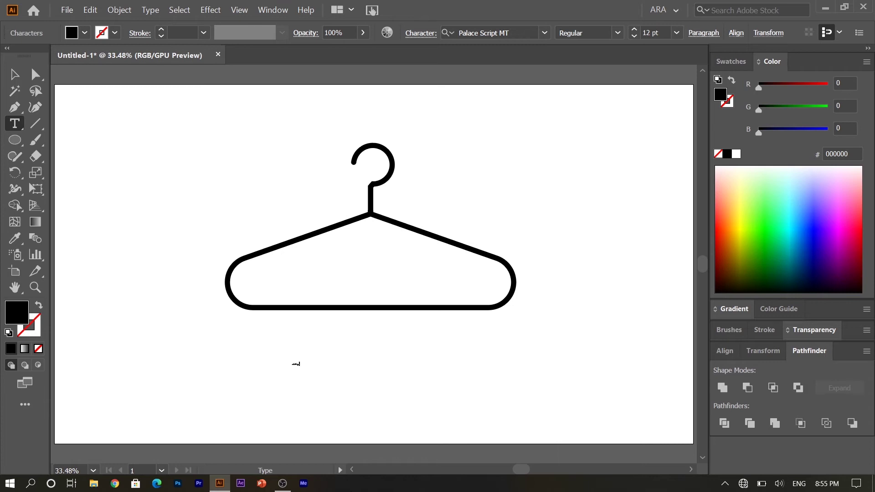
key(Escape)
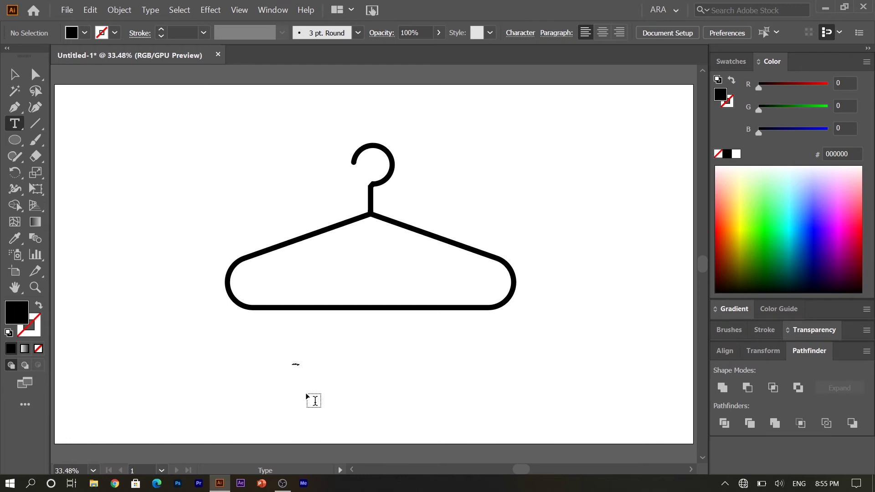
key(v)
click(296, 364)
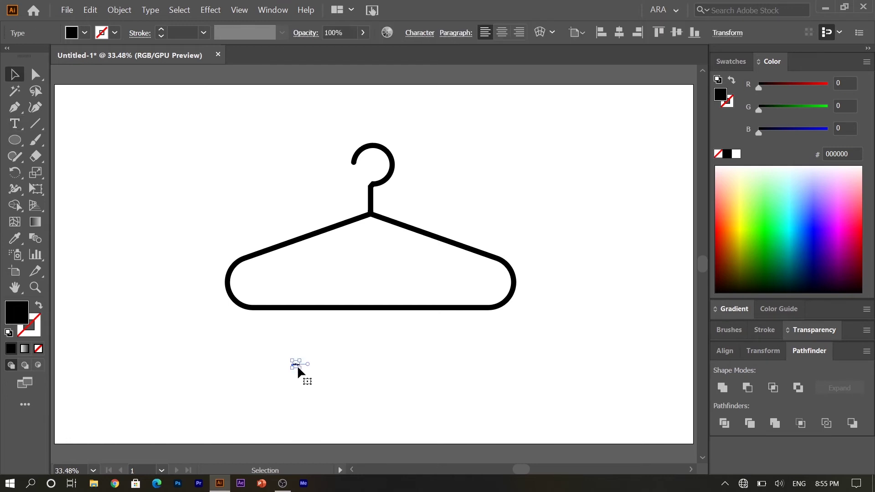
Scale up the 'clothing' text proportionally and drag it across the hanger's bottom bar.
key(shift)
drag(298, 366, 534, 449)
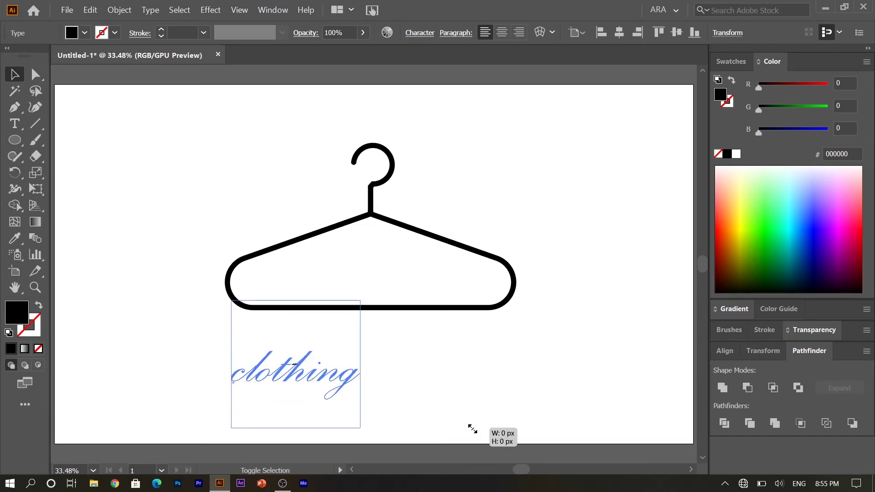
drag(533, 449, 433, 448)
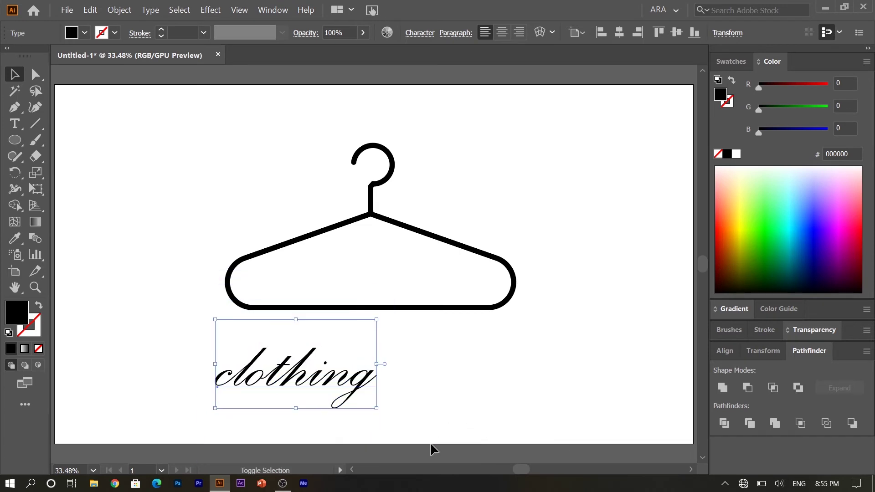
drag(307, 400, 398, 308)
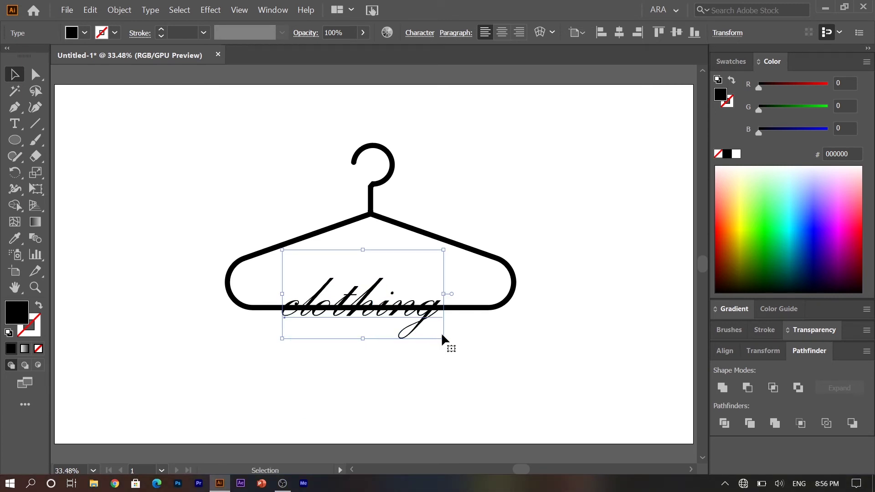
drag(444, 338, 470, 353)
drag(414, 314, 422, 311)
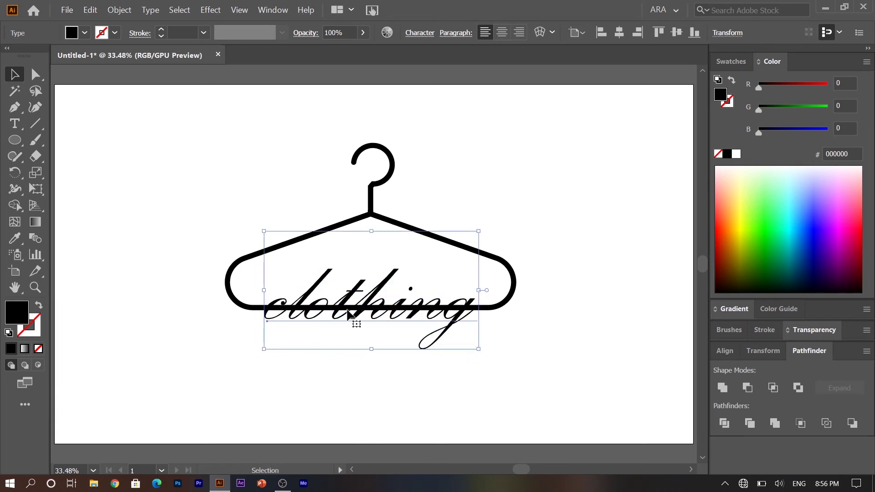
Replace the lowercase 'c' with a capital 'C' so the text reads 'Clothing'.
key(t)
key(ctrl+f)
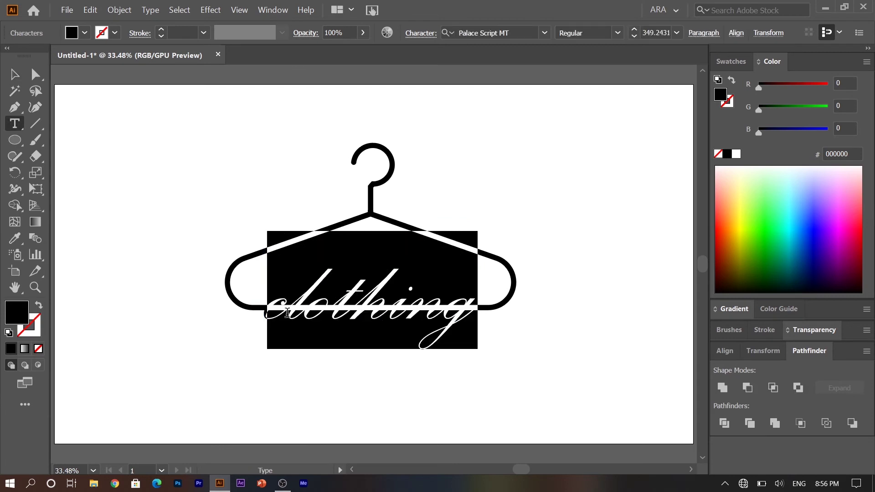
click(443, 378)
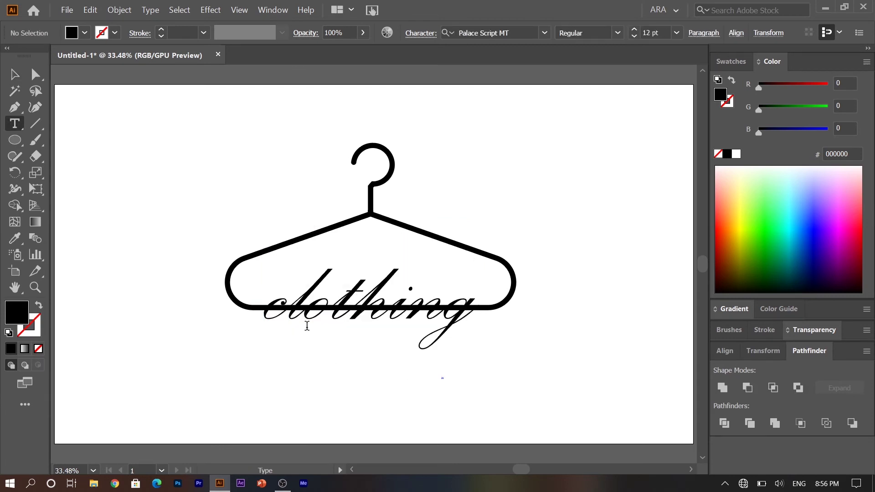
click(283, 306)
key(BackSpace)
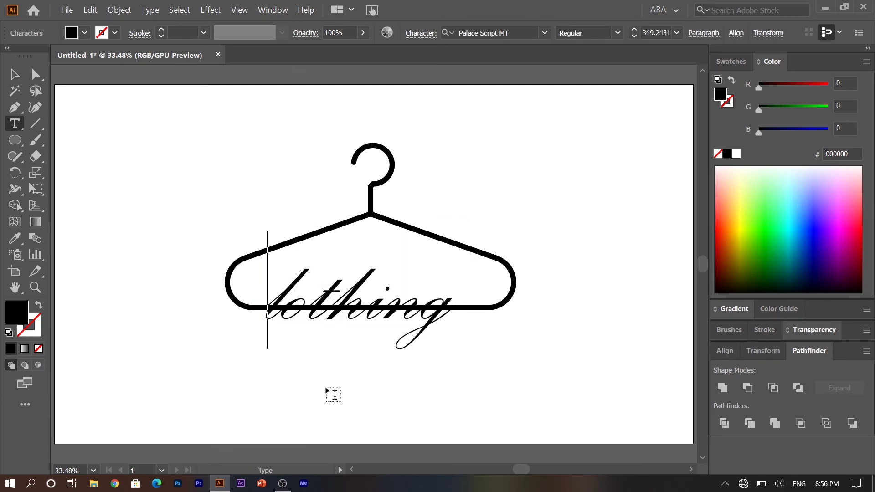
text(C)
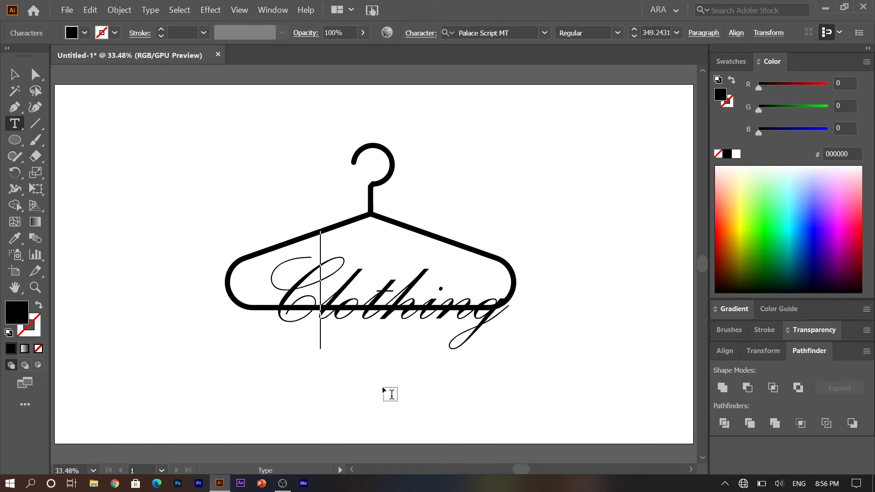
key(Escape)
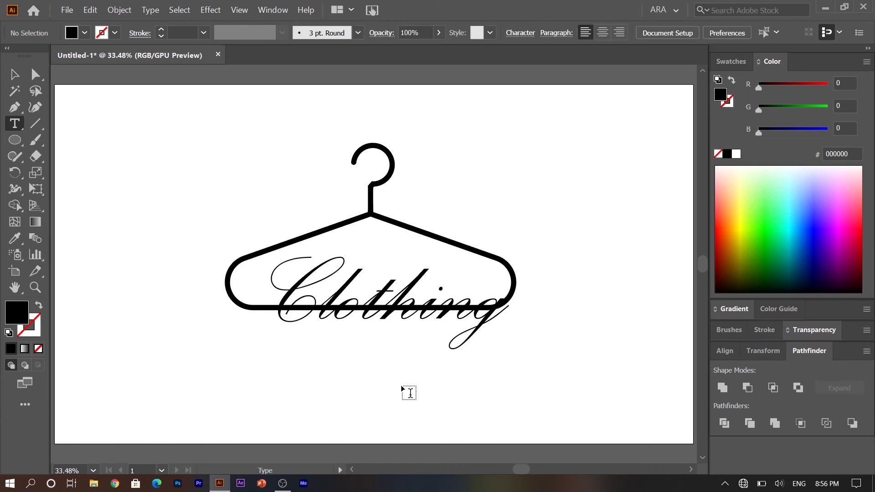
Nudge the 'Clothing' text slightly left on the bar.
key(v)
click(355, 310)
key(Left)
key(Left)
key(Left)
key(Left)
key(Left)
key(Left)
key(Left)
key(Left)
key(Left)
key(Left)
key(Left)
key(Left)
key(Left)
key(Left)
key(Left)
key(Left)
key(Left)
key(Left)
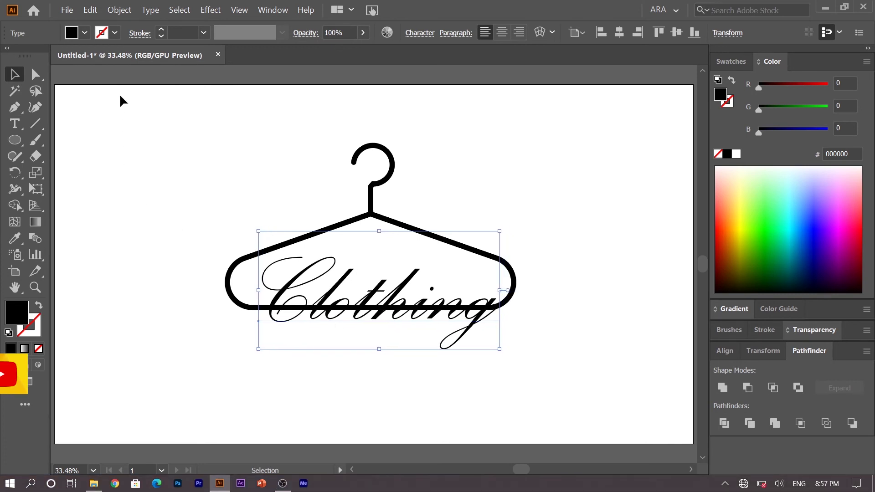
Expand the Clothing text into outline shapes, then select the letters and hanger together.
click(119, 10)
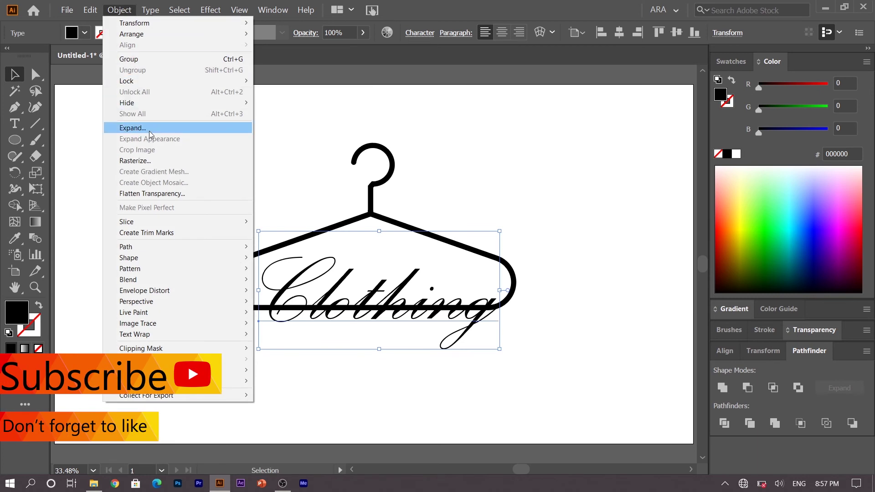
click(149, 128)
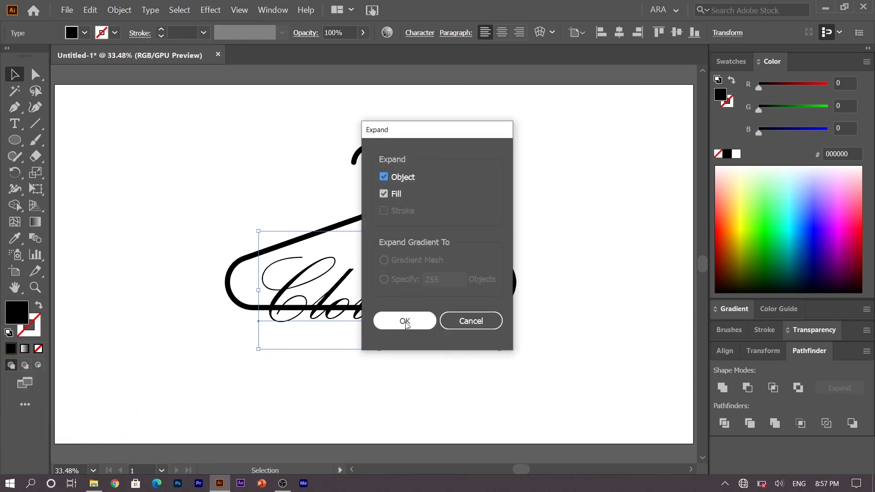
click(404, 321)
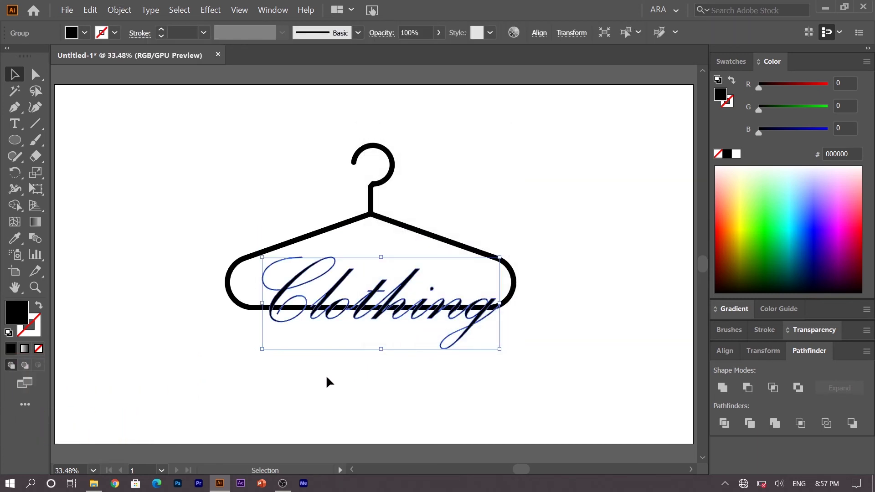
click(214, 335)
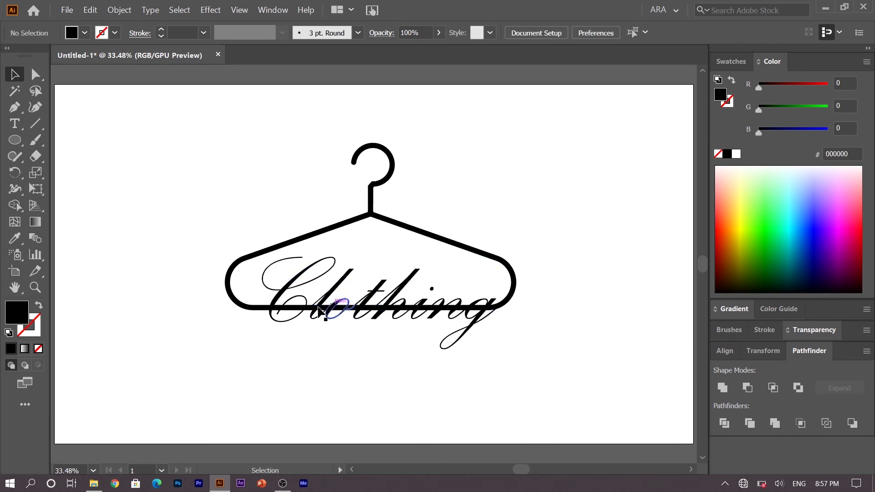
mouse_move(183, 269)
mouse_down()
mouse_move(520, 334)
mouse_move(524, 346)
mouse_up()
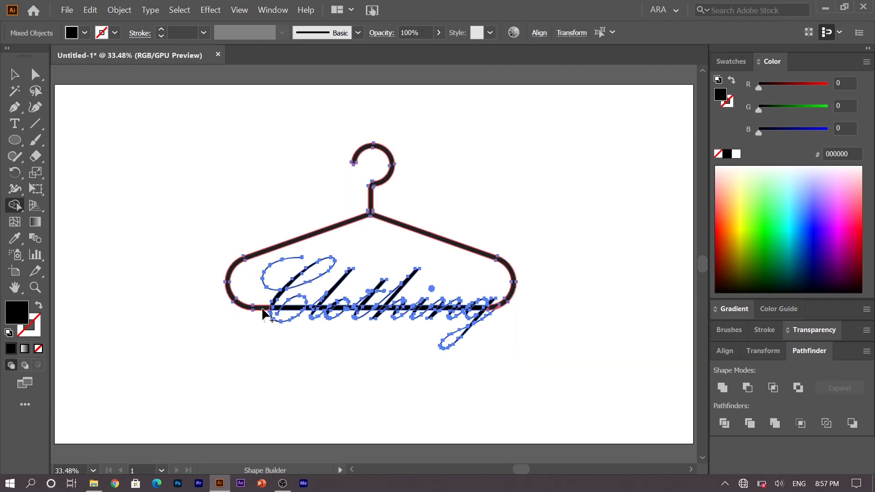
Merge the hanger with the overlapping Clothing letters using Shape Builder, then zoom in.
drag(273, 343, 273, 343)
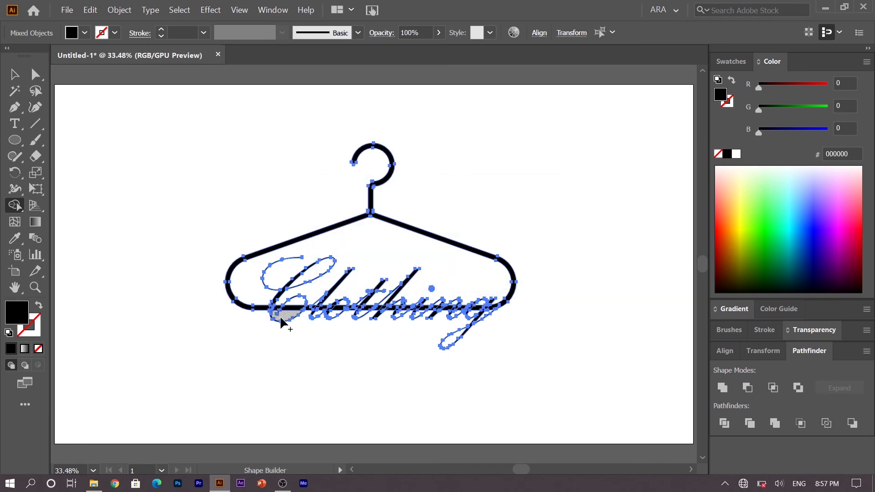
key(ctrl)
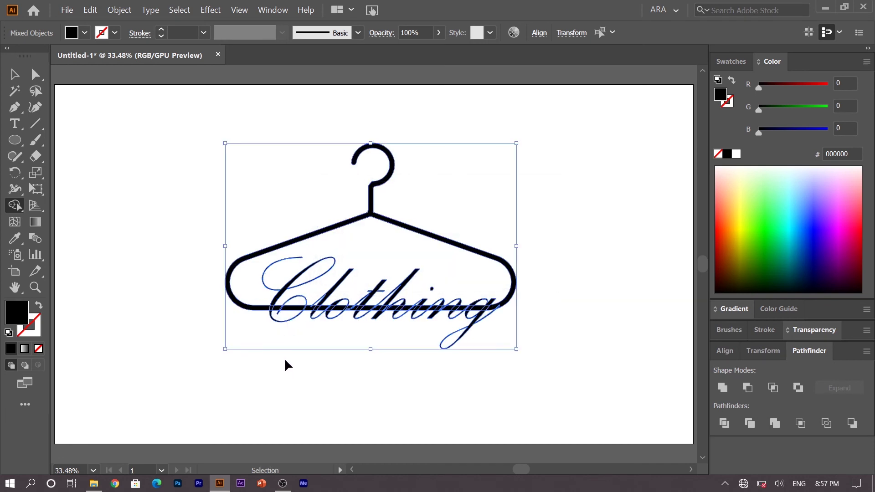
key(ctrl+plus)
key(ctrl+plus)
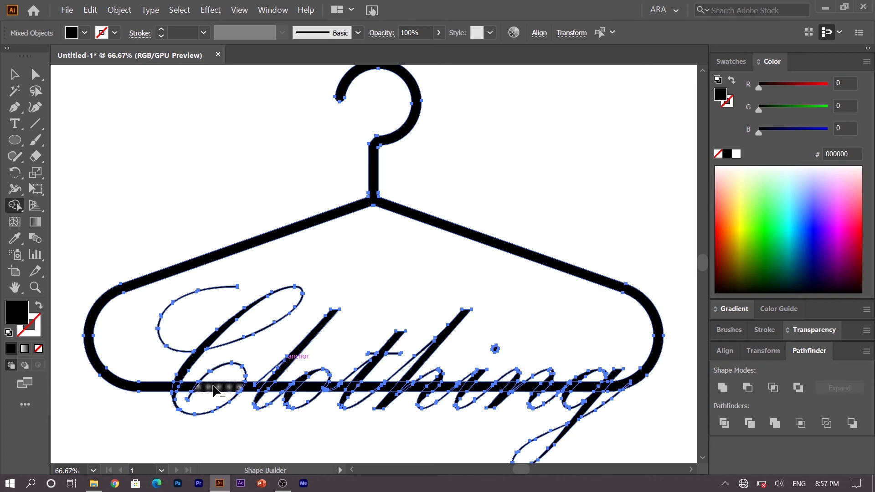
Delete the ten bottom-bar pieces enclosed in the letters, from the C through the g.
alt+click(214, 390)
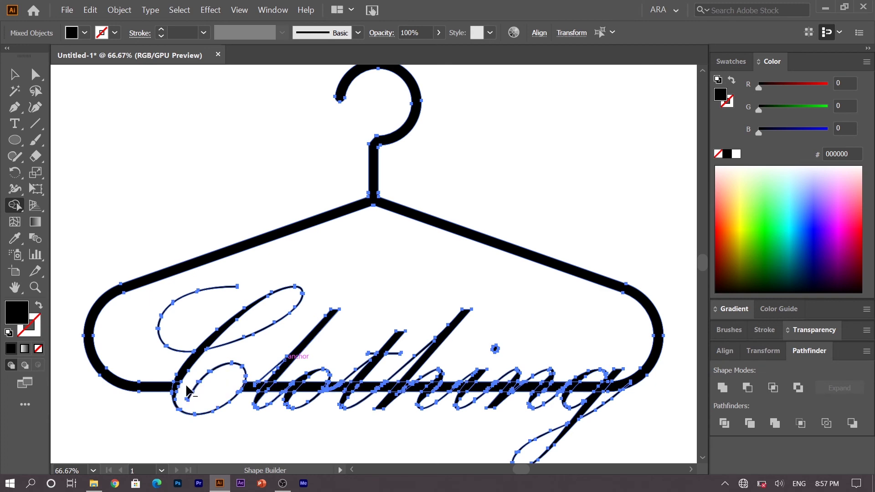
alt+click(254, 388)
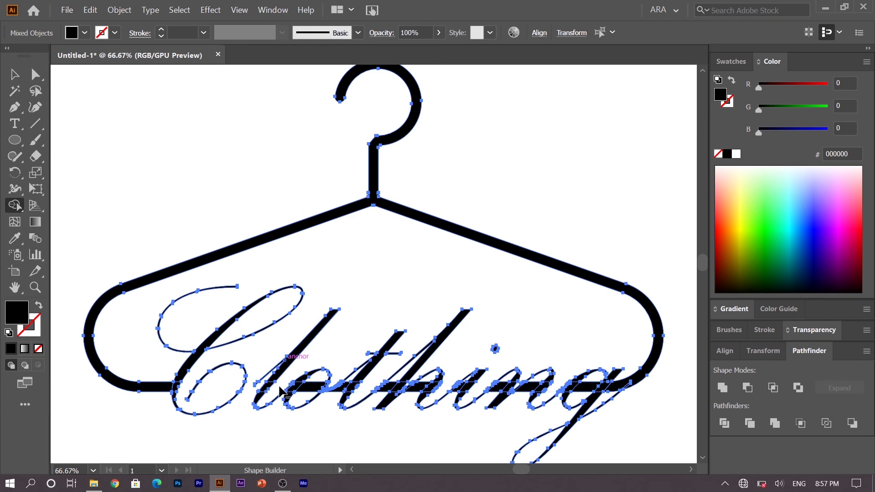
alt+click(315, 389)
alt+click(341, 390)
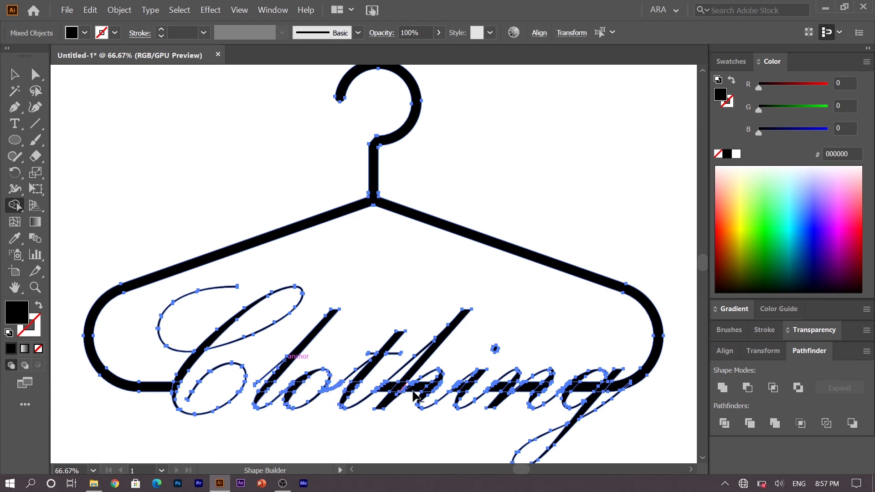
alt+click(391, 389)
alt+click(417, 389)
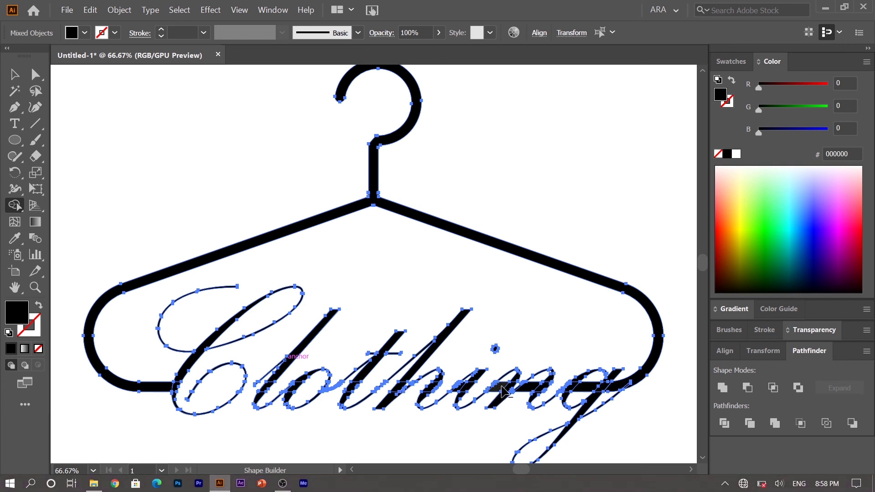
alt+click(501, 390)
alt+click(459, 388)
alt+click(526, 391)
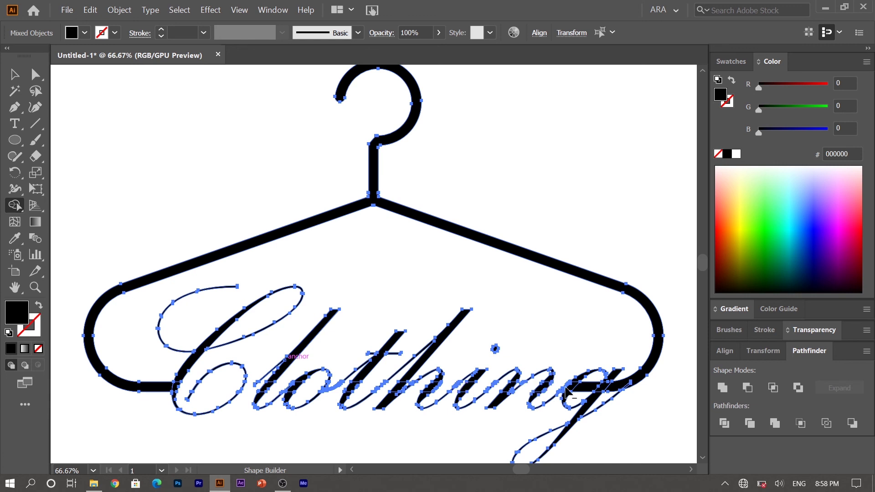
alt+click(598, 388)
key(v)
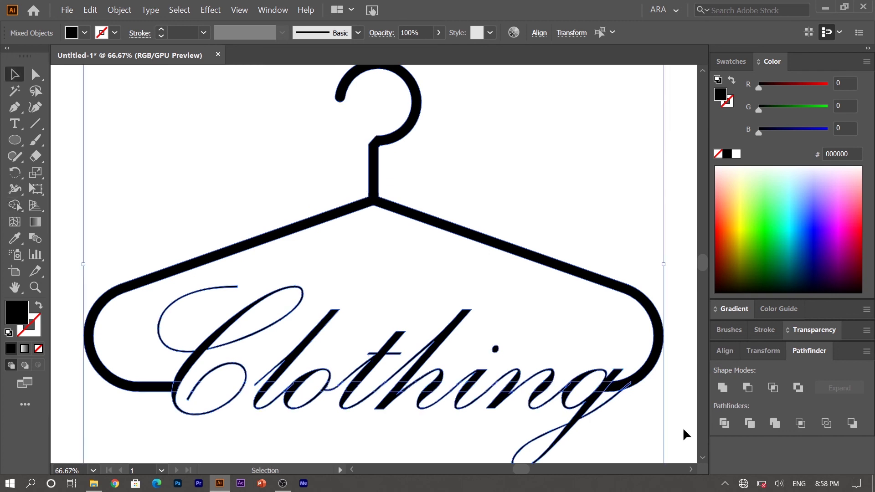
click(684, 431)
key(ctrl+0)
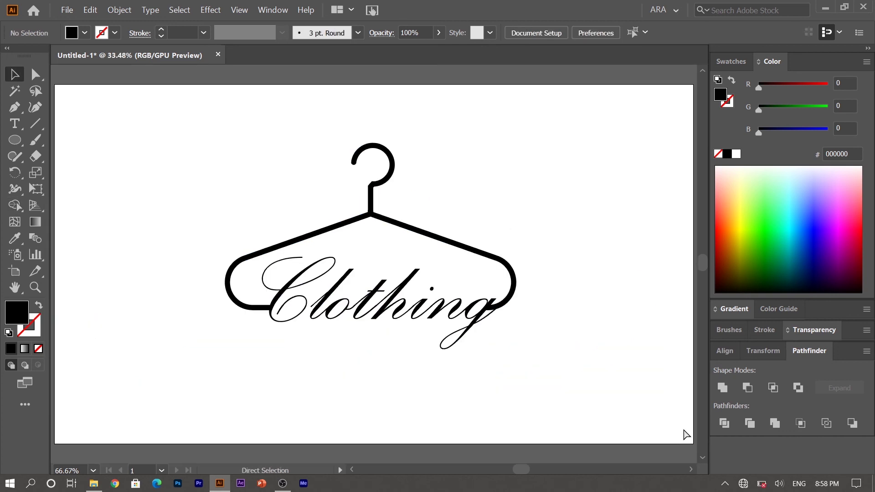